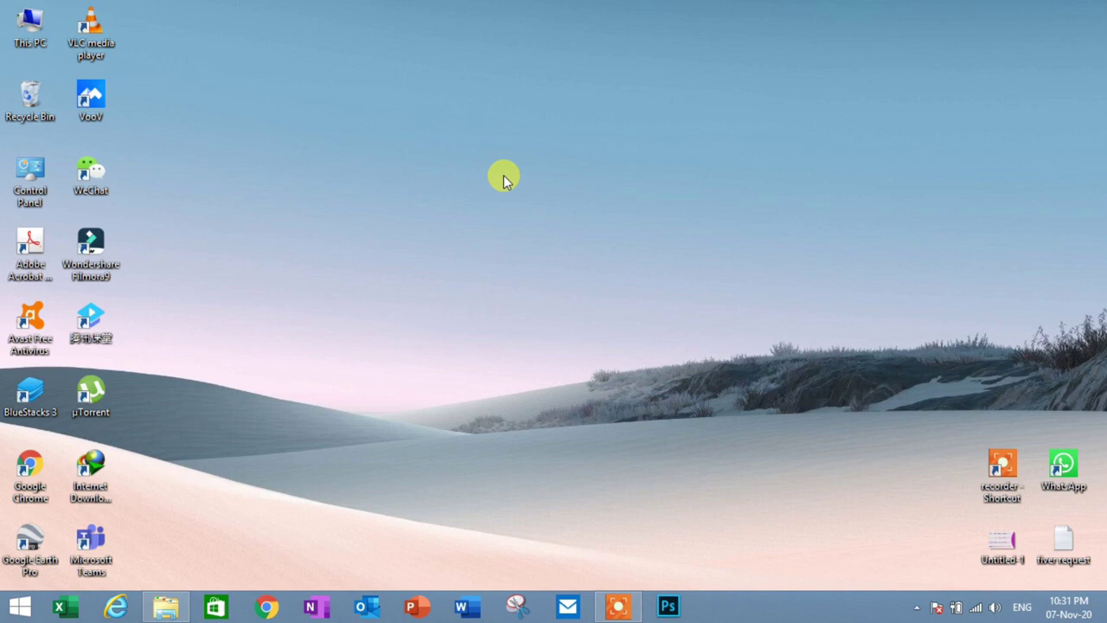
Step: Search Google for 'itunes' in Chrome
{"action": "right_click", "coordinate": [26, 475]}
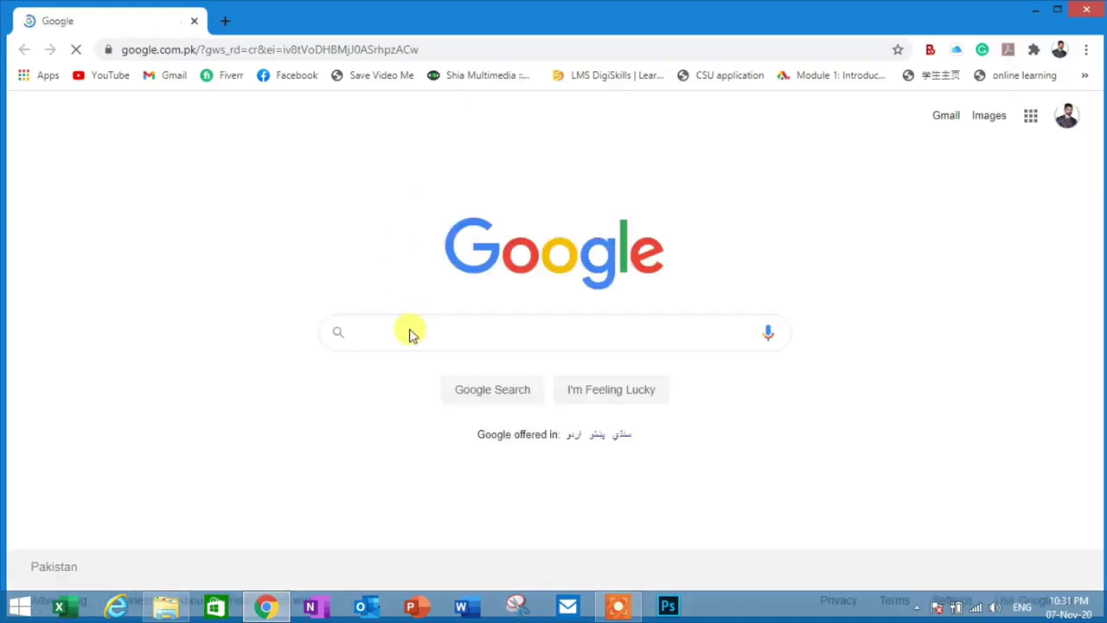
{"action": "left_click", "coordinate": [402, 333]}
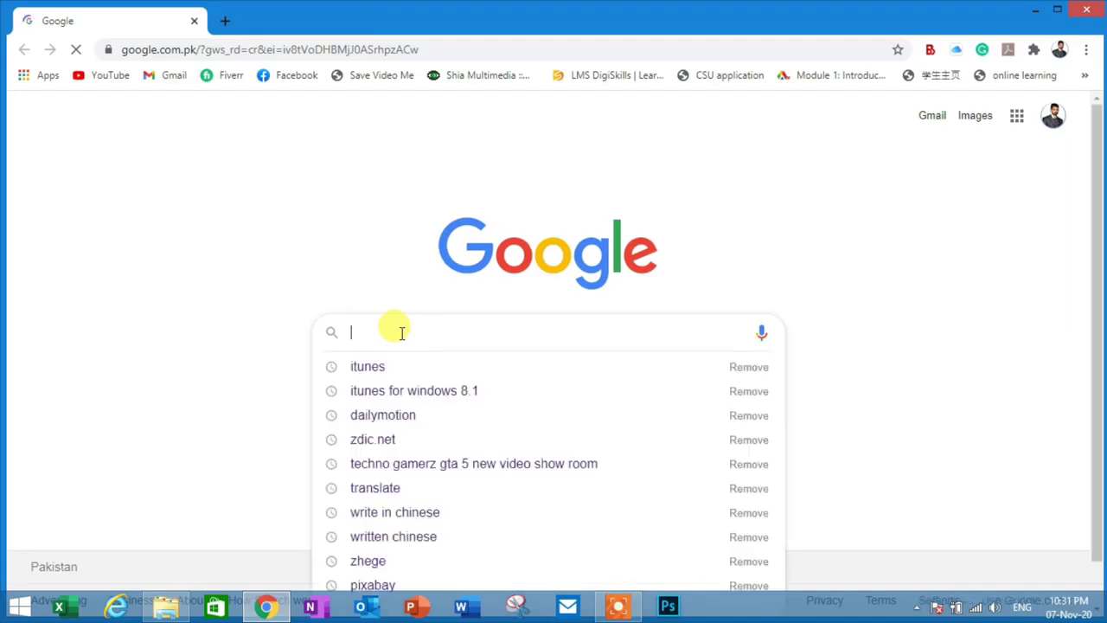
{"action": "type", "text": "itunes"}
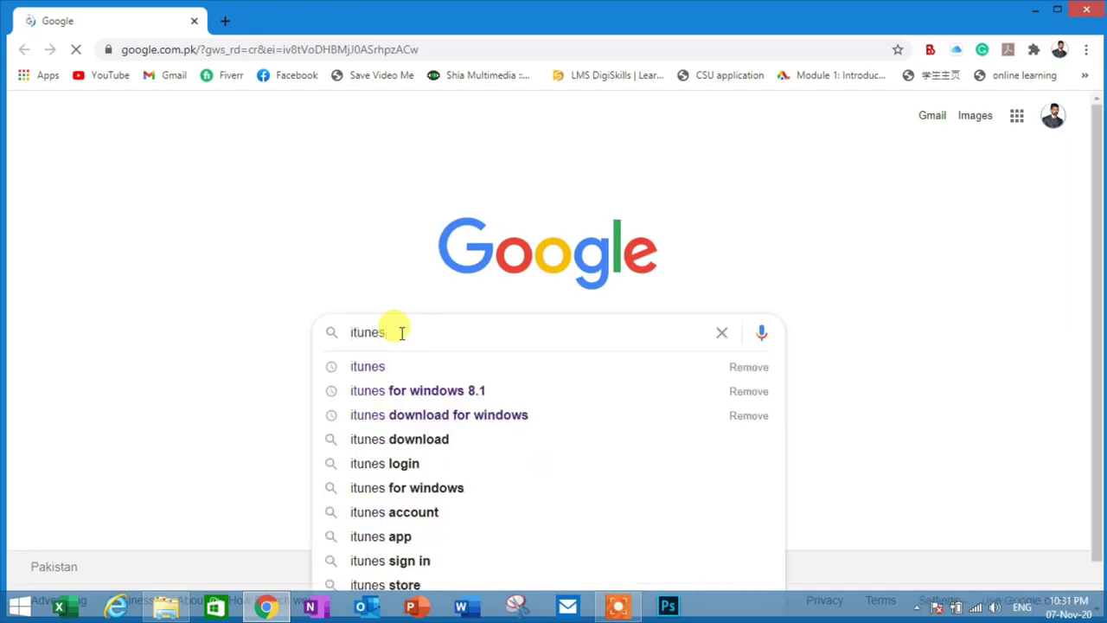
{"action": "key", "text": "Return"}
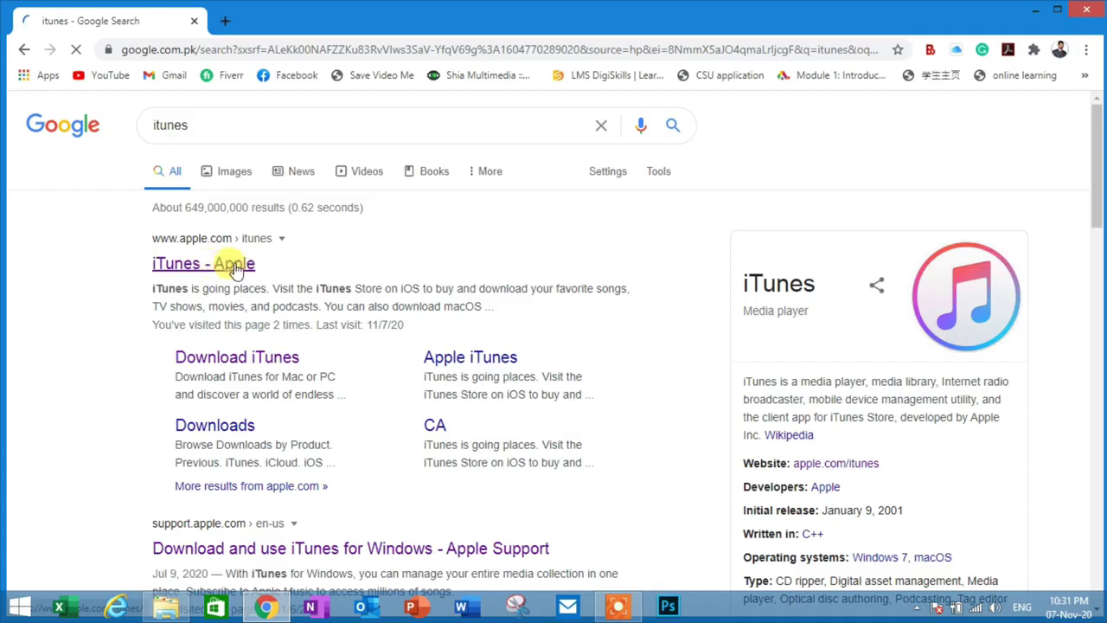
Step: Open the 'iTunes - Apple' result and scroll down to the other-versions links
{"action": "left_click", "coordinate": [236, 268]}
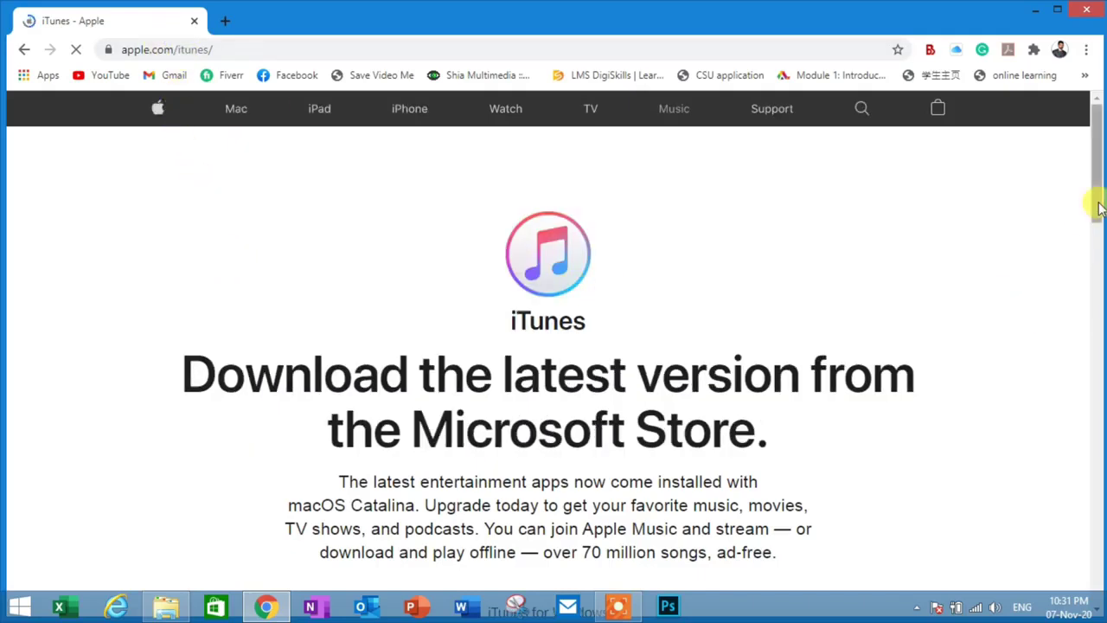
{"action": "left_click_drag", "start_coordinate": [1098, 167], "coordinate": [1099, 235]}
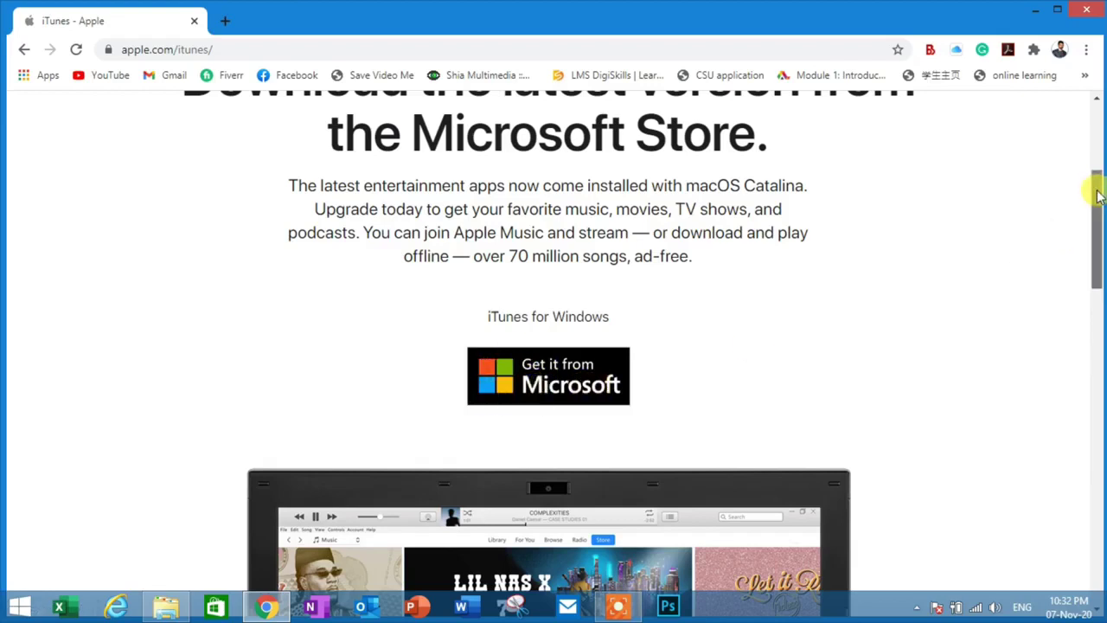
{"action": "left_click_drag", "start_coordinate": [1099, 194], "coordinate": [1099, 326]}
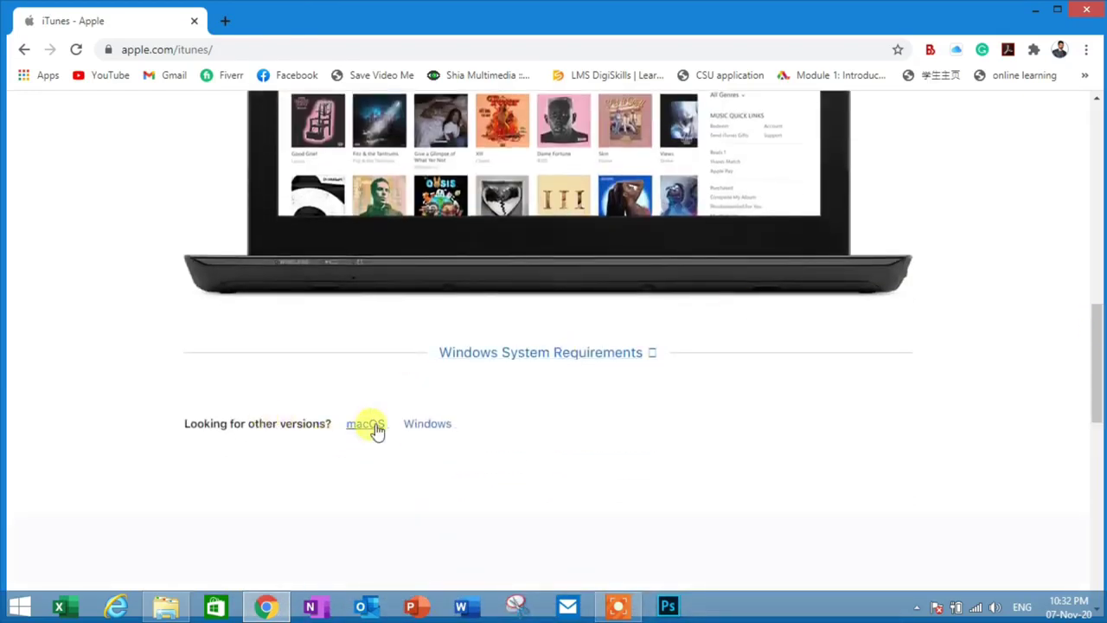
Step: Switch to the Windows version page and download the 64-bit installer, iTunes64Setup.exe
{"action": "left_click", "coordinate": [429, 425]}
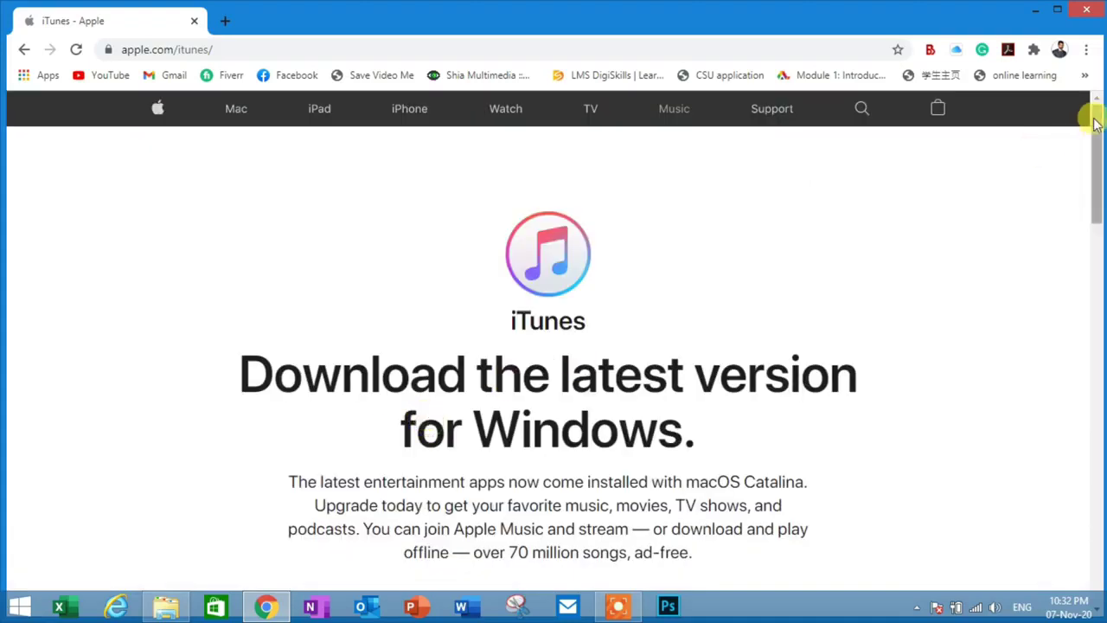
{"action": "scroll", "coordinate": [1094, 124], "scroll_direction": "down", "scroll_amount": 3}
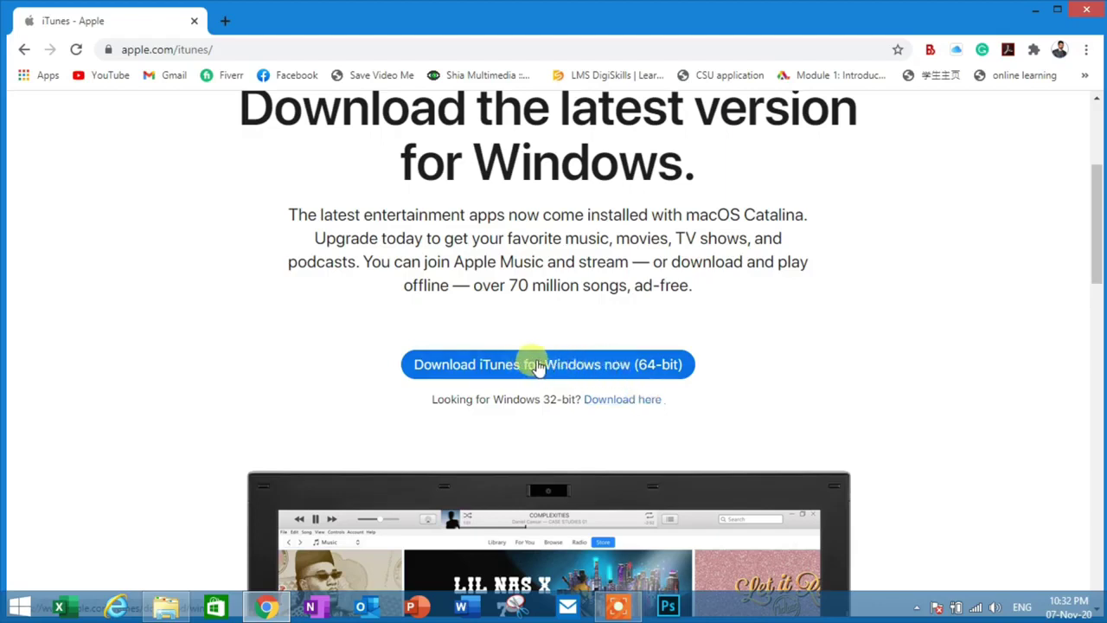
{"action": "left_click", "coordinate": [538, 366]}
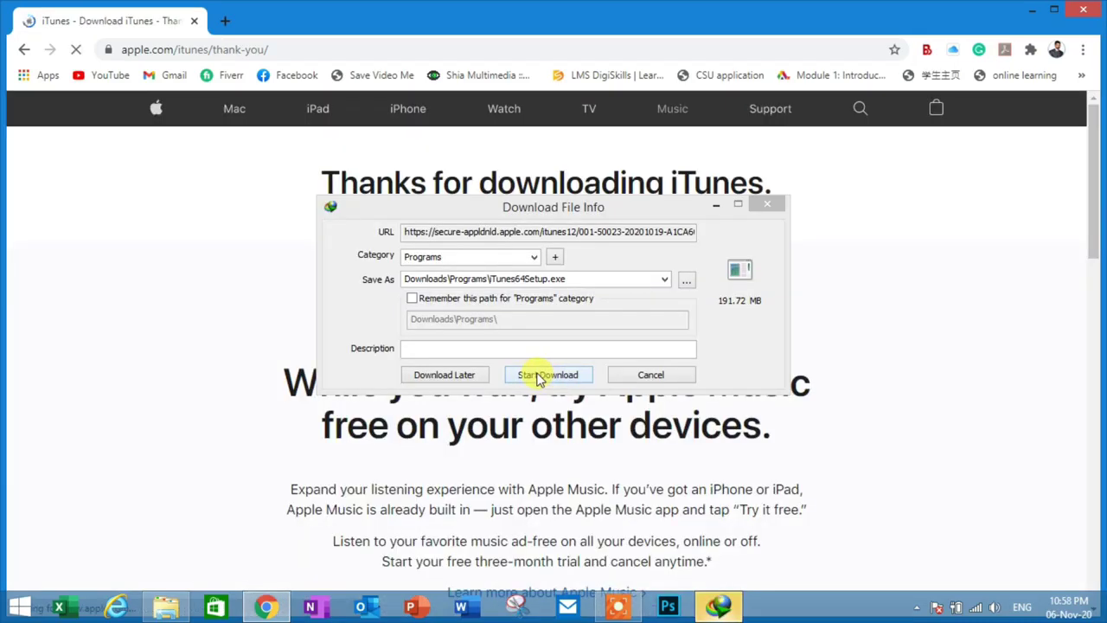
Step: Download iTunes64Setup.exe with Internet Download Manager and run it once it completes
{"action": "left_click", "coordinate": [536, 375]}
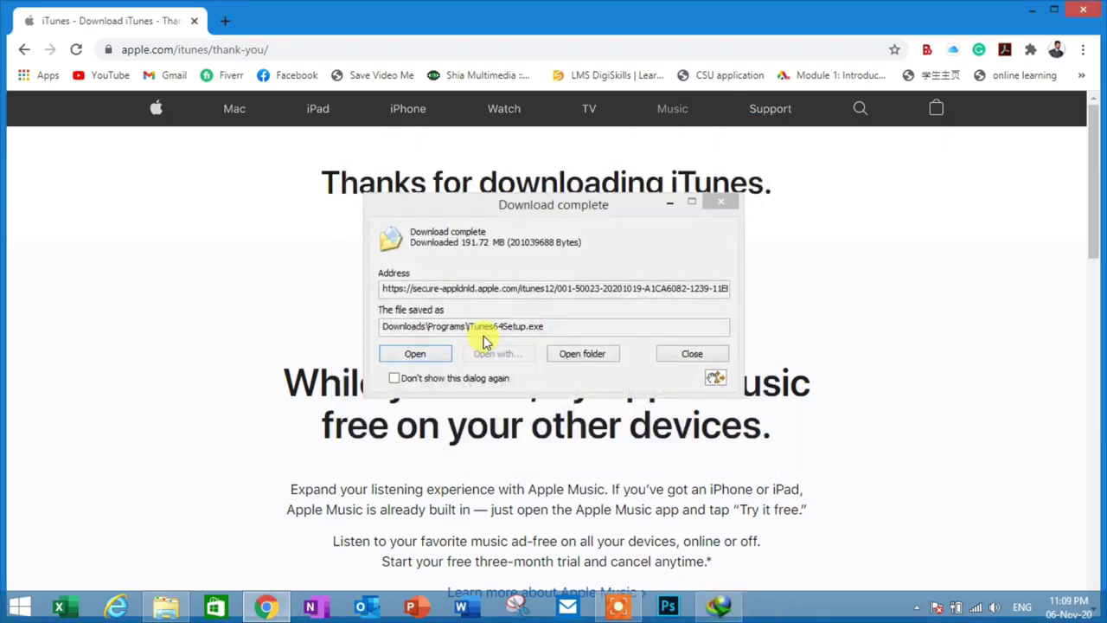
{"action": "left_click", "coordinate": [415, 354]}
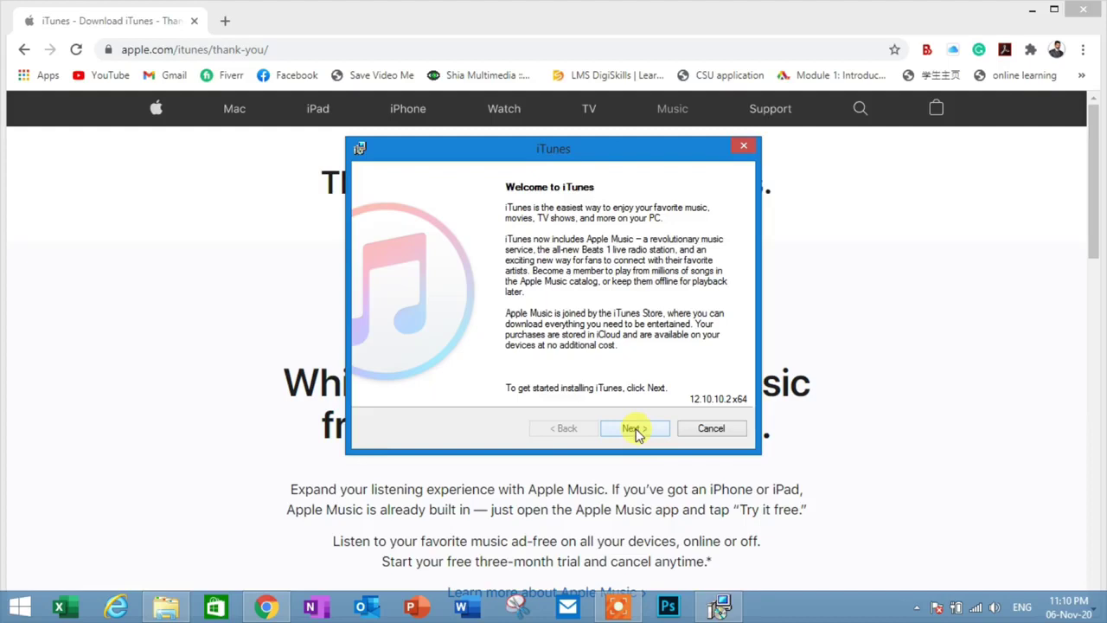
Step: Install iTunes to C:\Program Files\iTunes\ and turn off 'Open iTunes after the installer exits'
{"action": "left_click", "coordinate": [649, 429]}
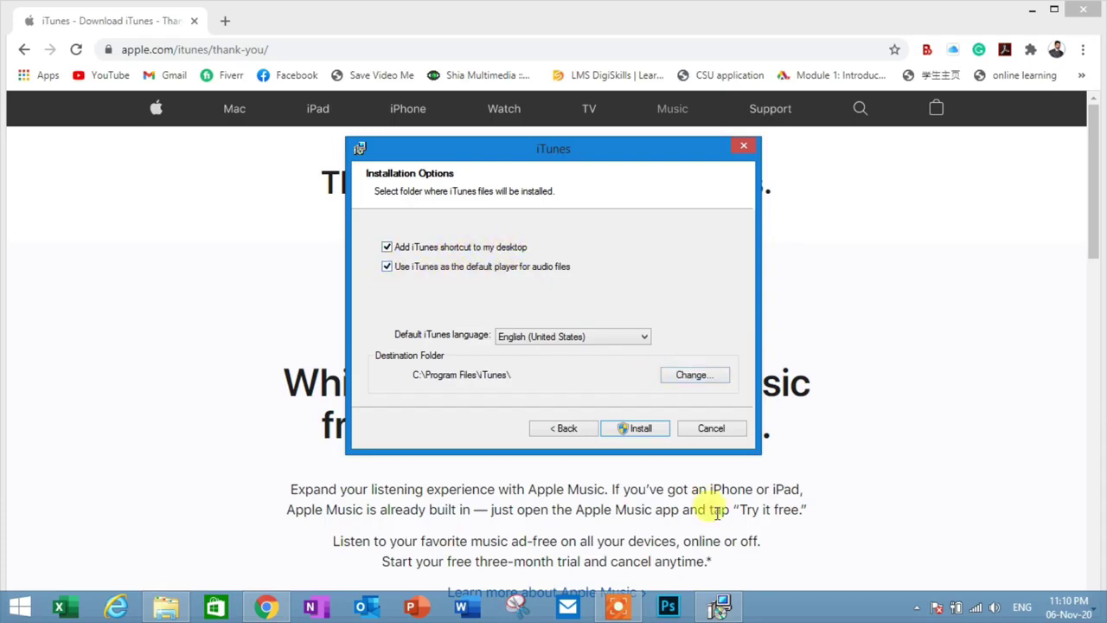
{"action": "left_click", "coordinate": [623, 427]}
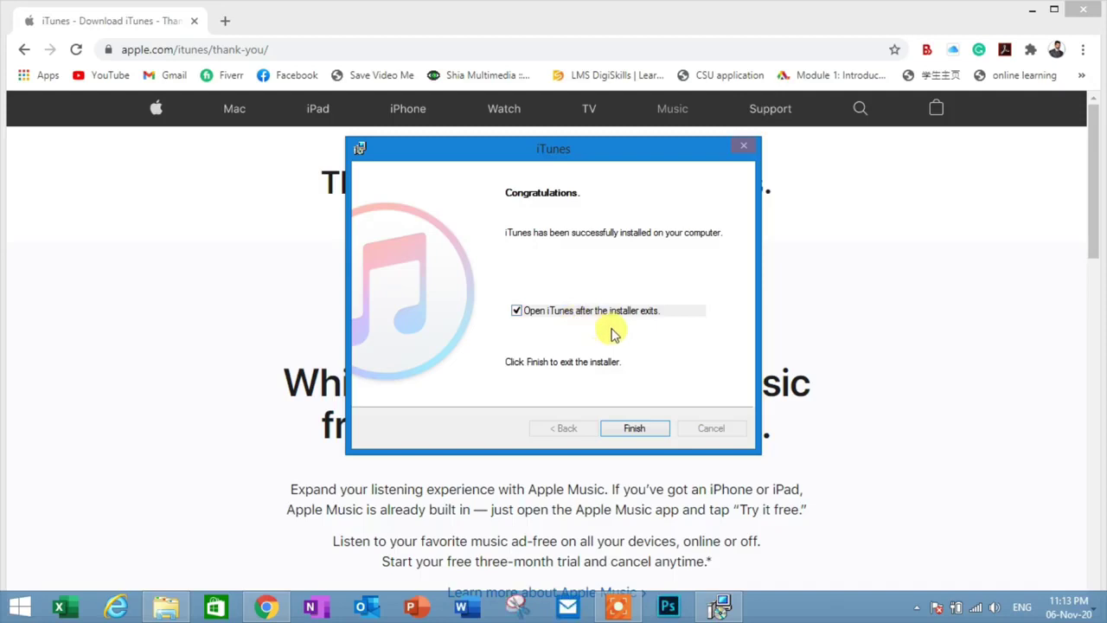
{"action": "left_click", "coordinate": [551, 319]}
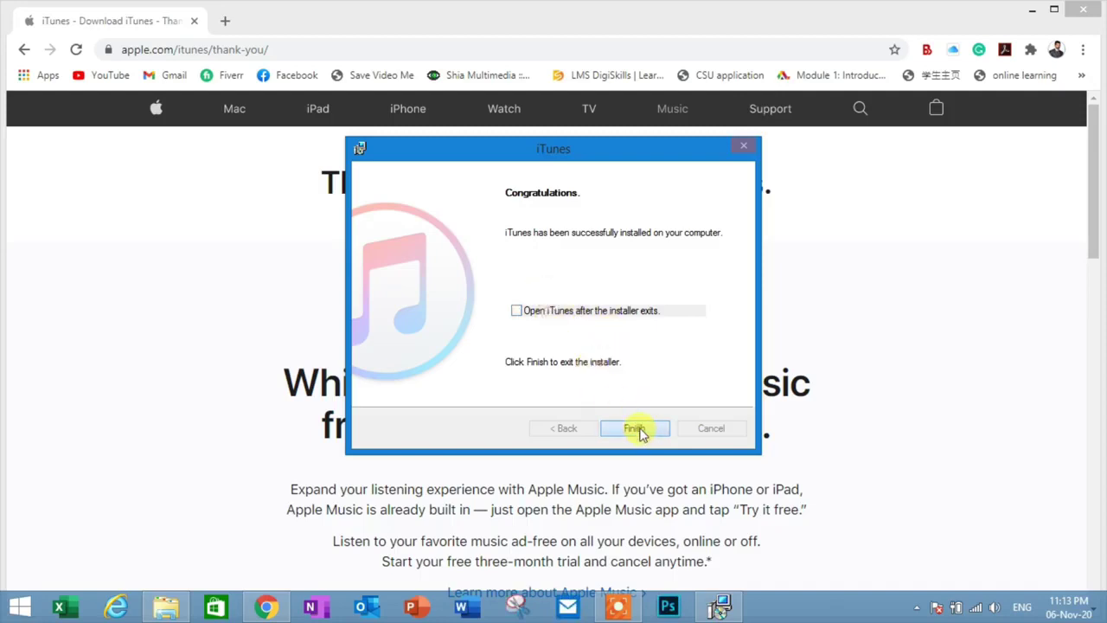
Step: Finish the installer so iTunes opens on its empty Music library
{"action": "left_click", "coordinate": [640, 431]}
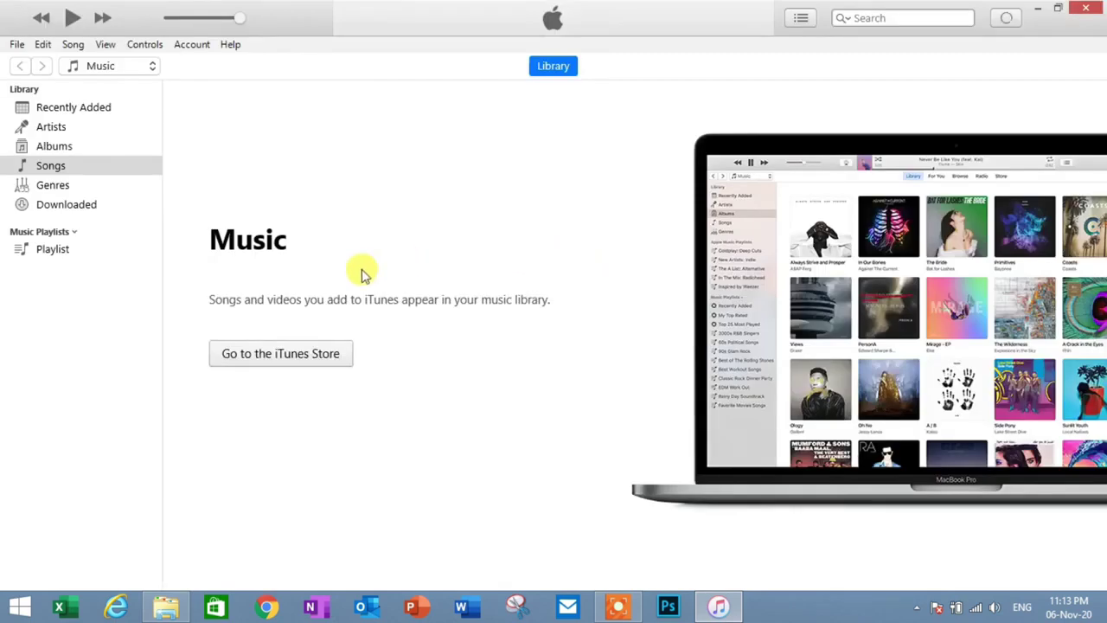